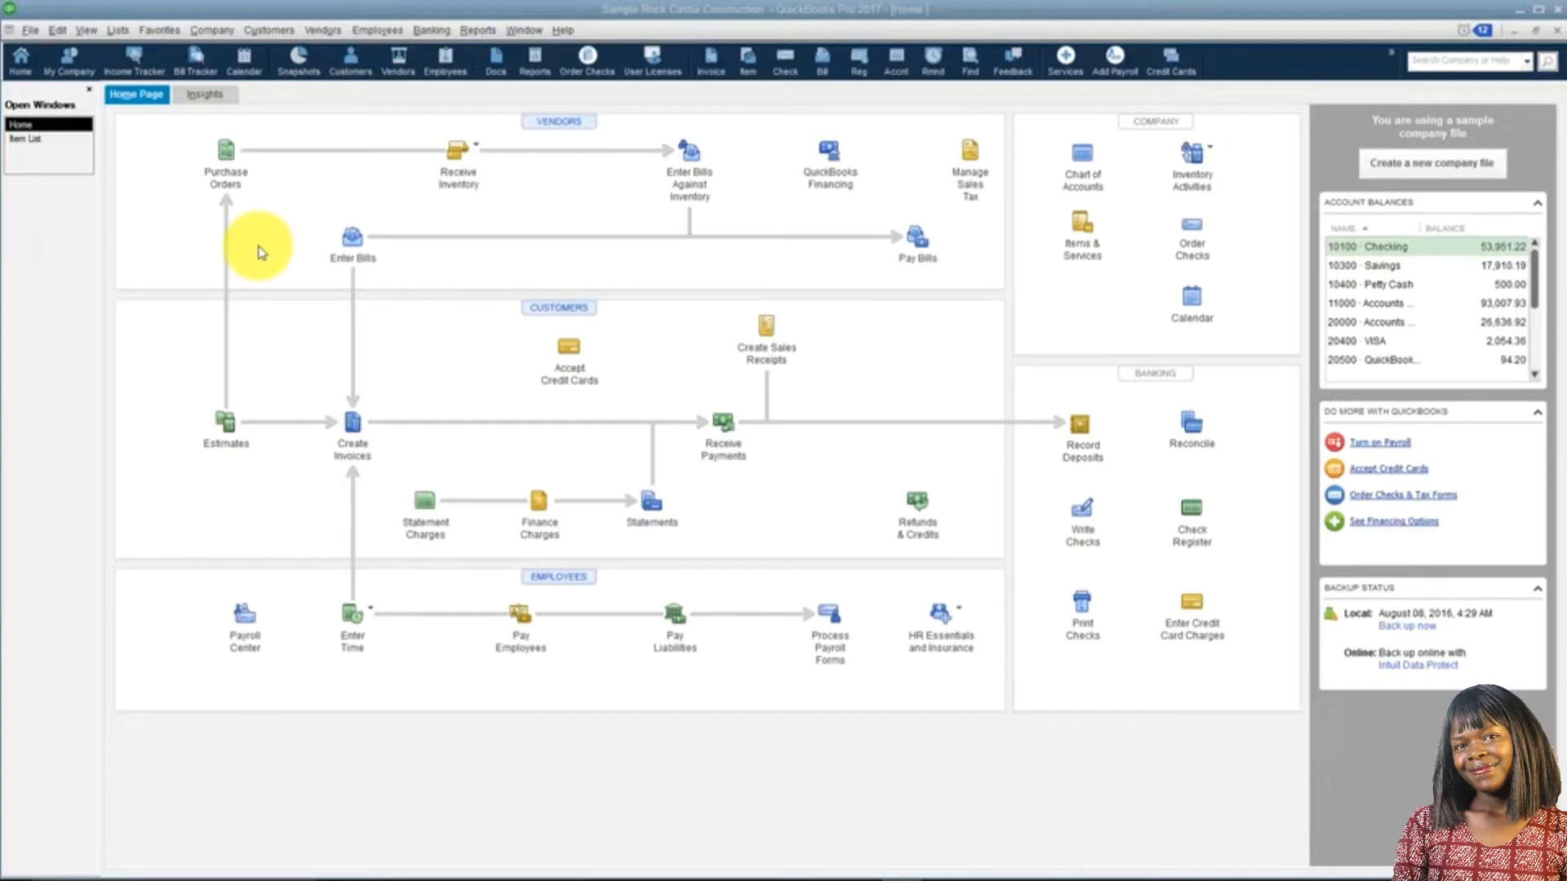
pyautogui.click(34, 145)
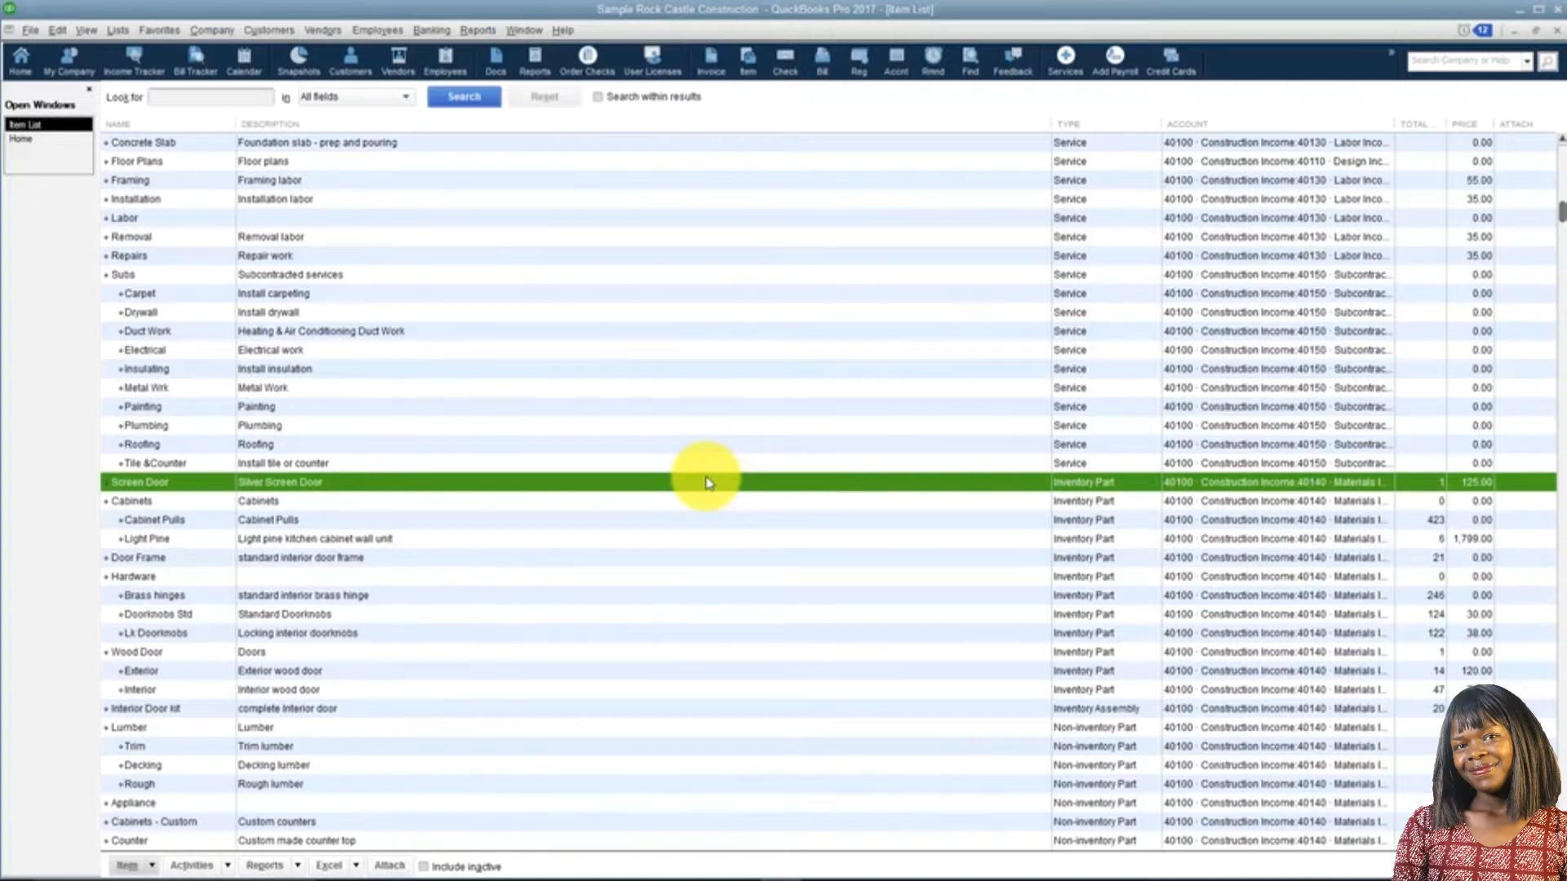
pyautogui.click(43, 139)
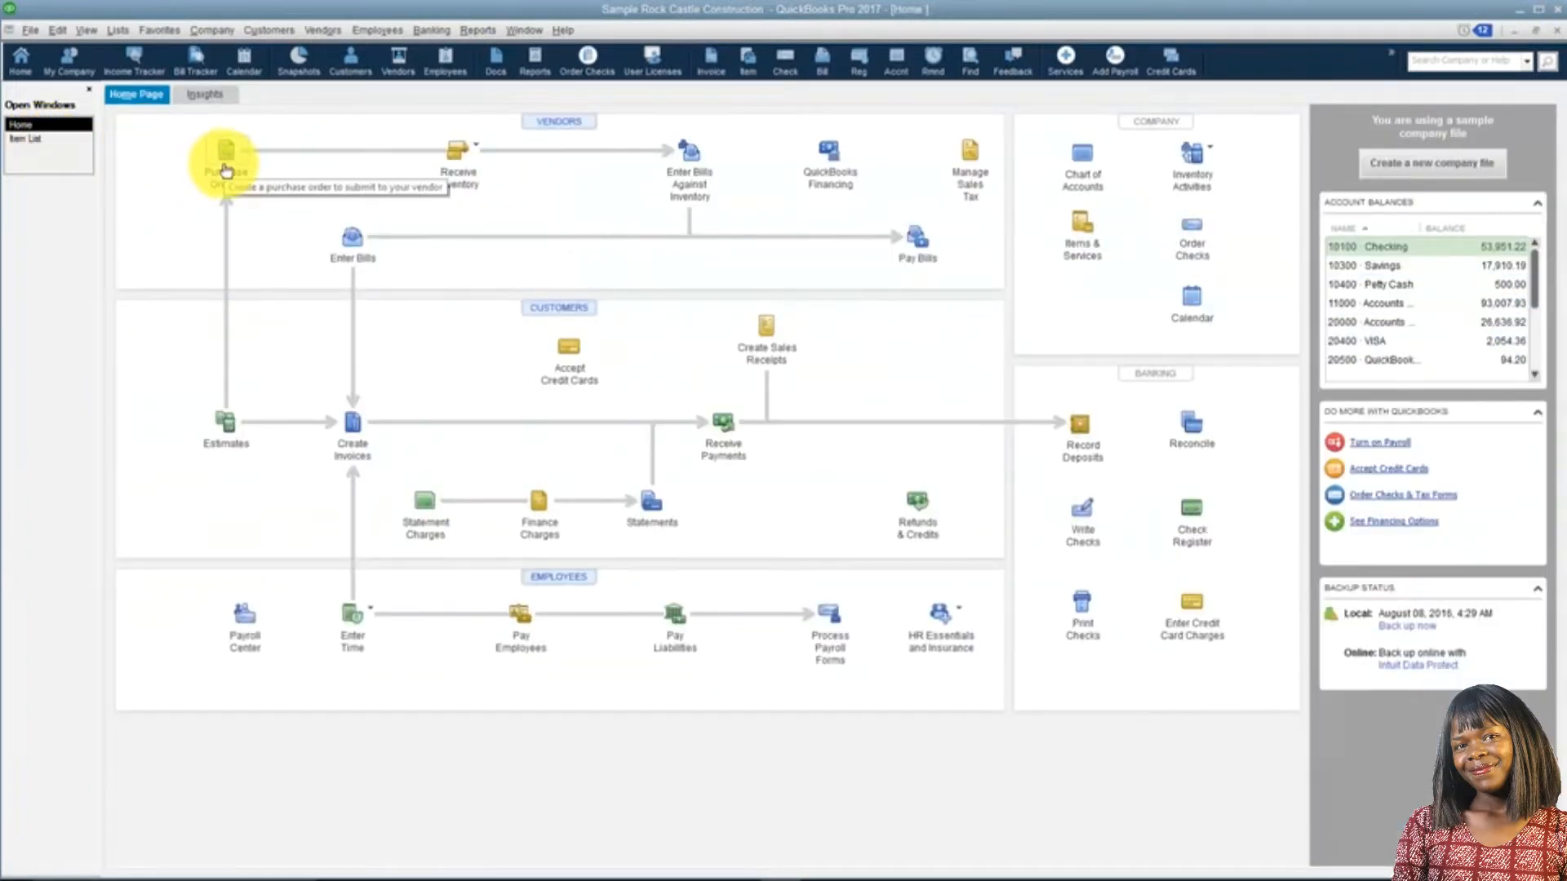
# Start a new purchase order for the vendor Perry Windows & Doors and assign it the class Remodel.
pyautogui.click(226, 168)
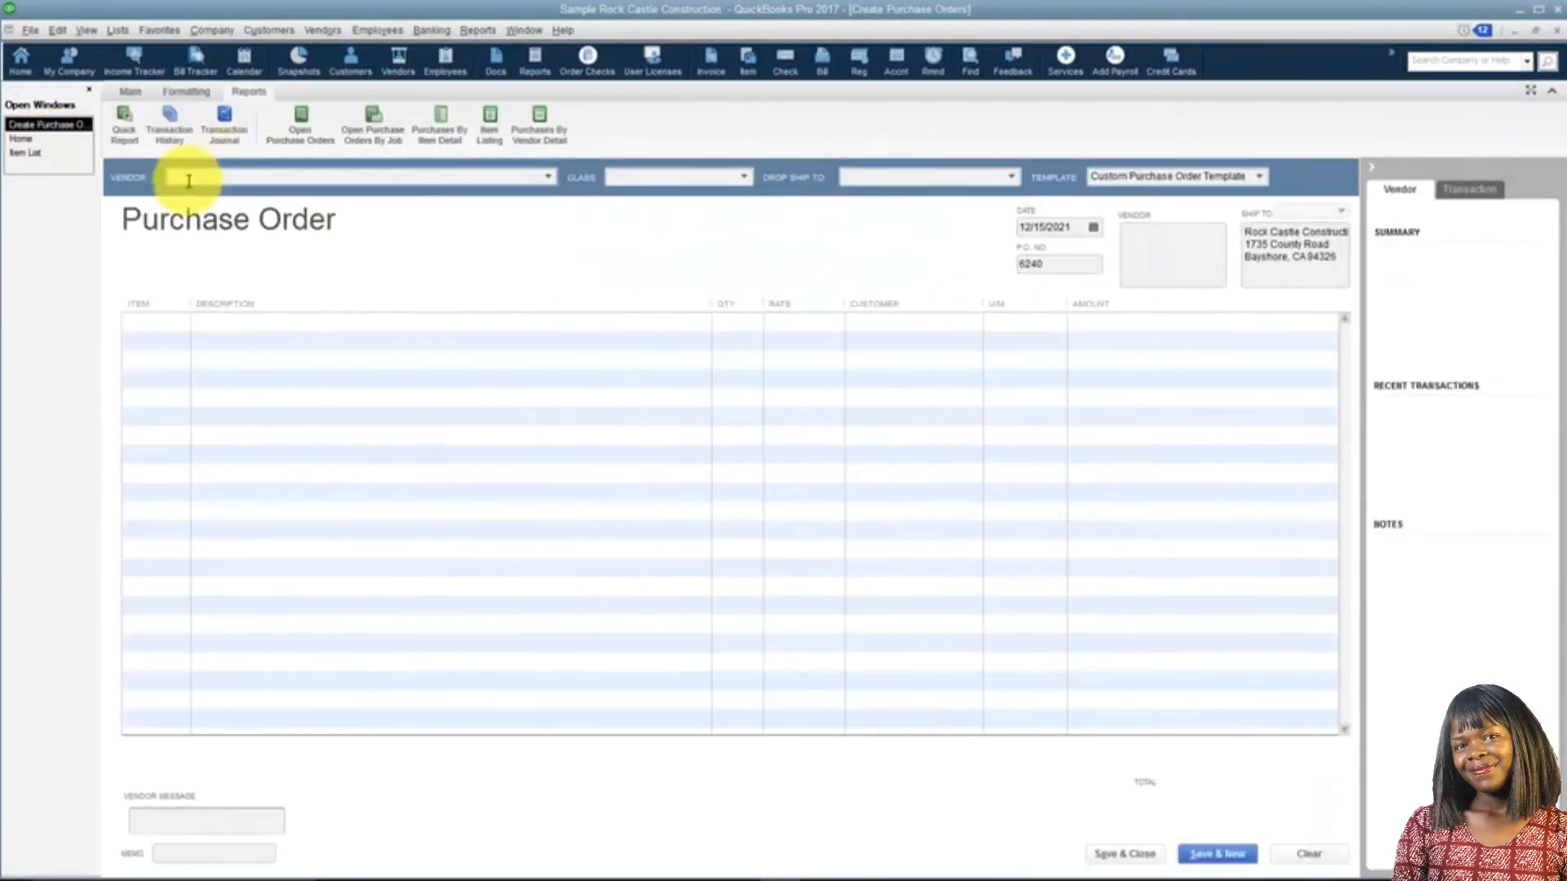
pyautogui.write('Perry Windows & Doors')
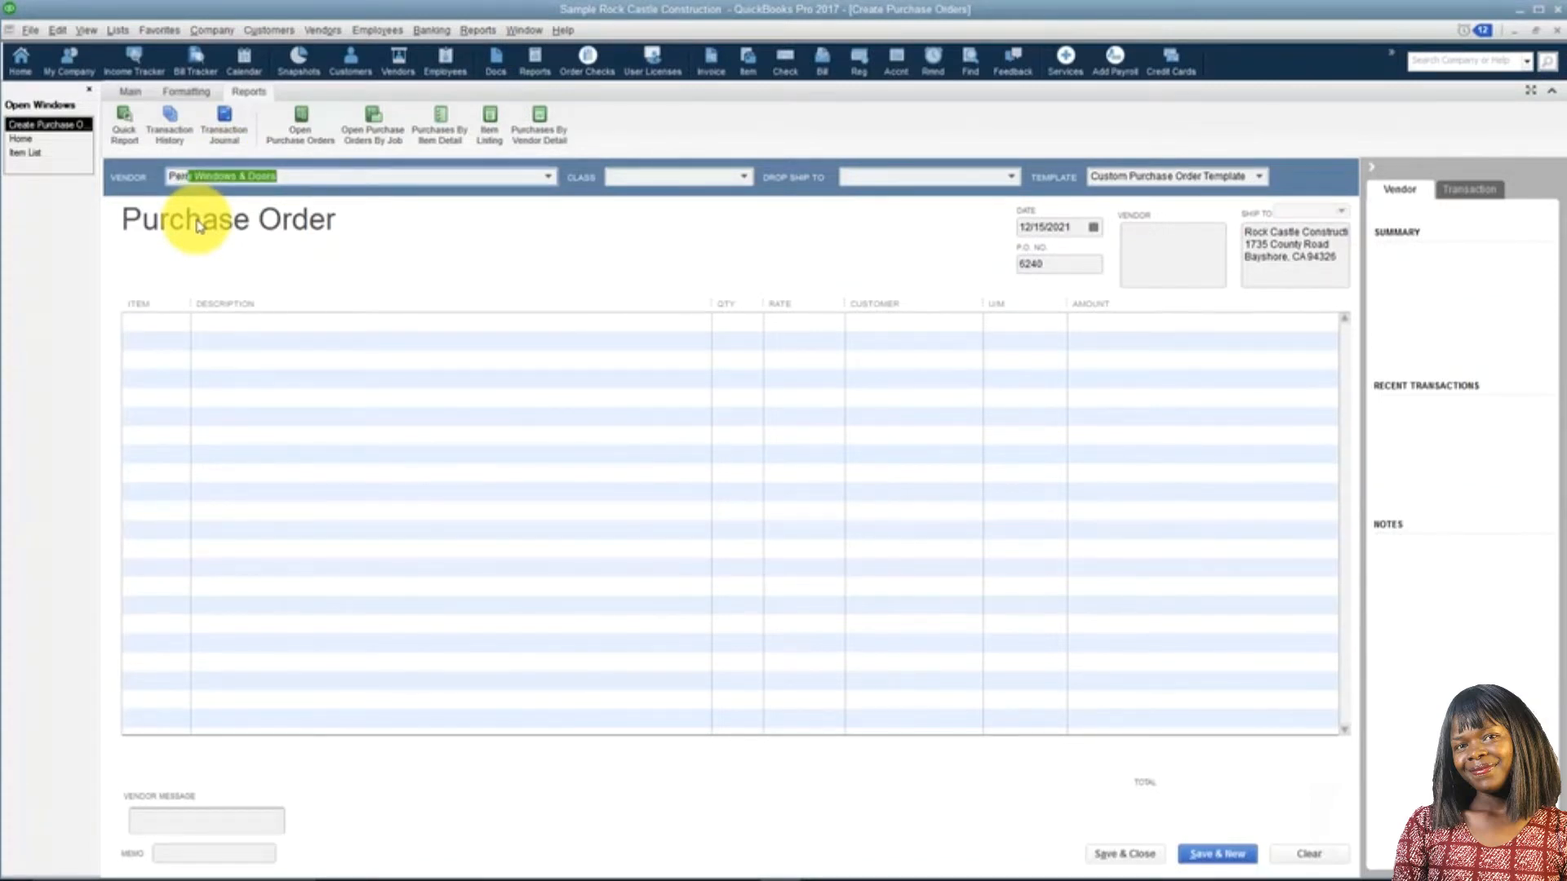
pyautogui.press('Tab')
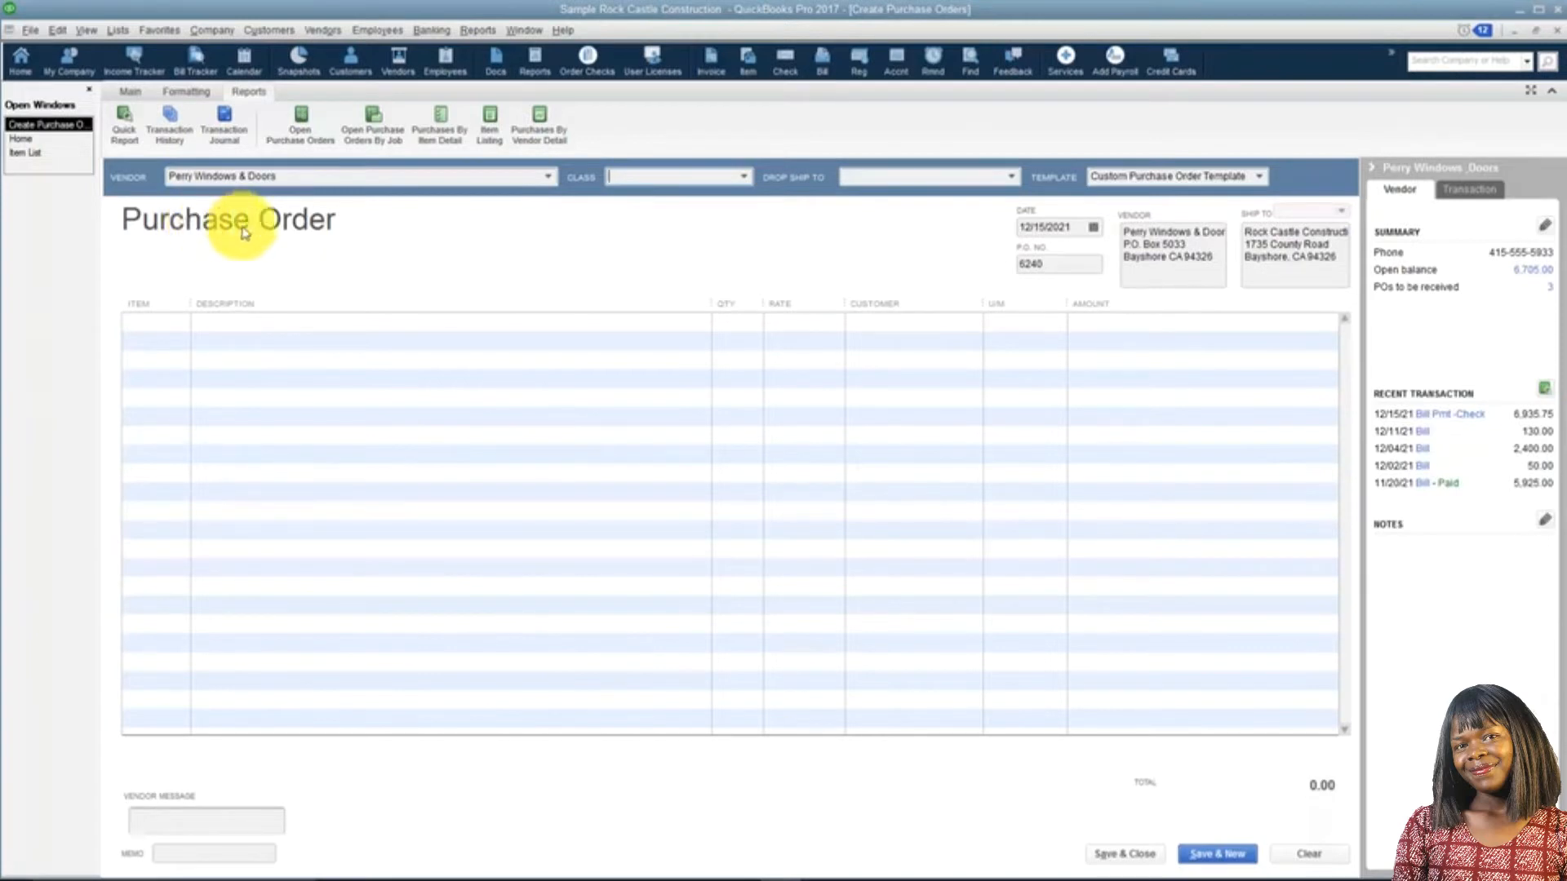
pyautogui.click(744, 177)
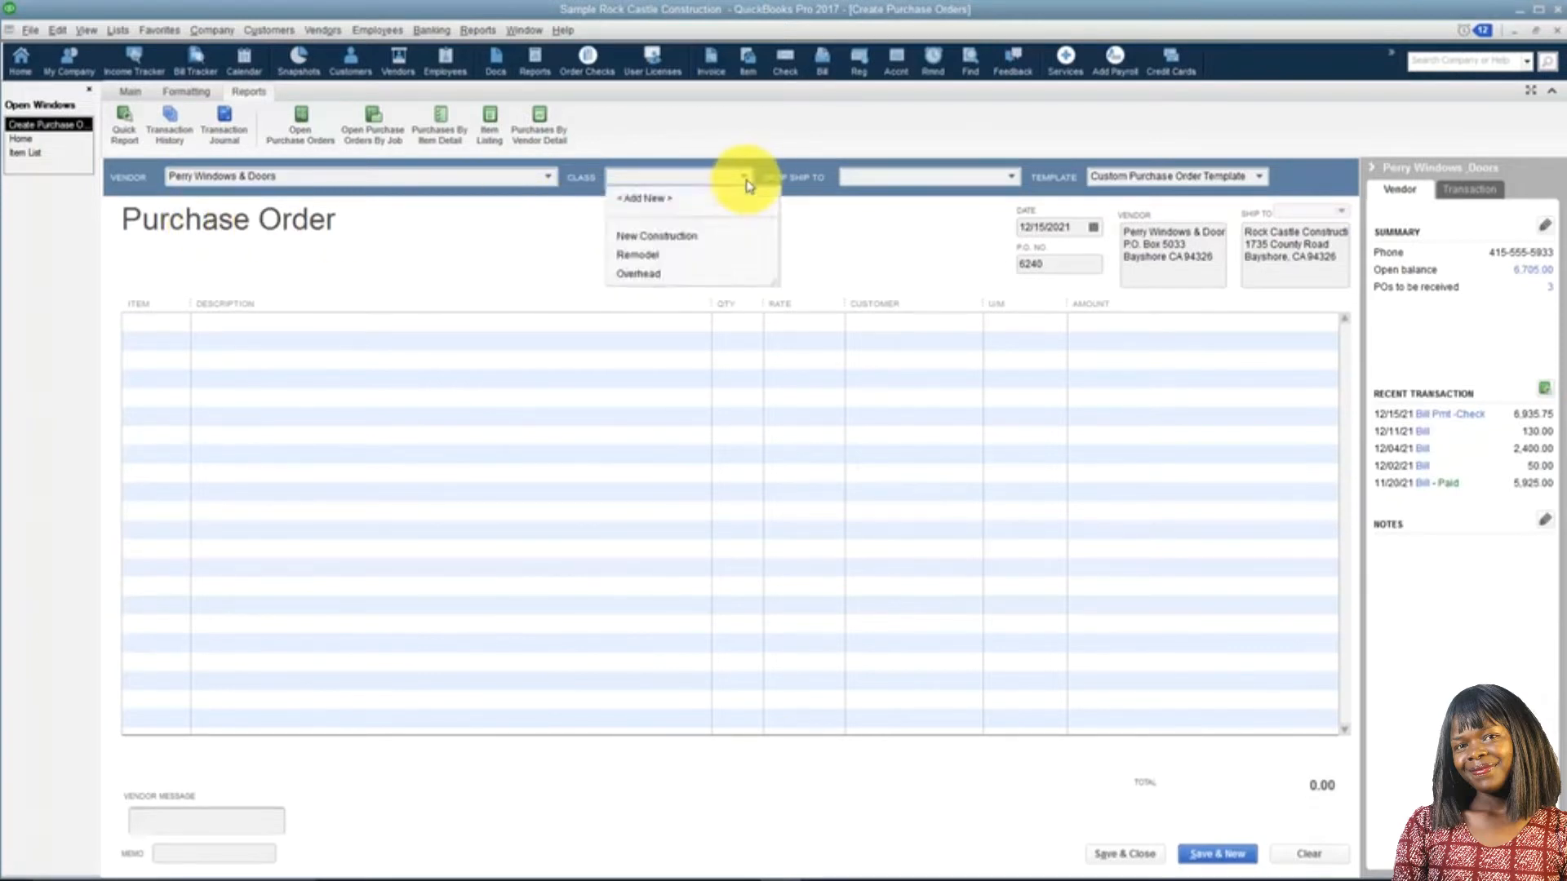
pyautogui.click(644, 255)
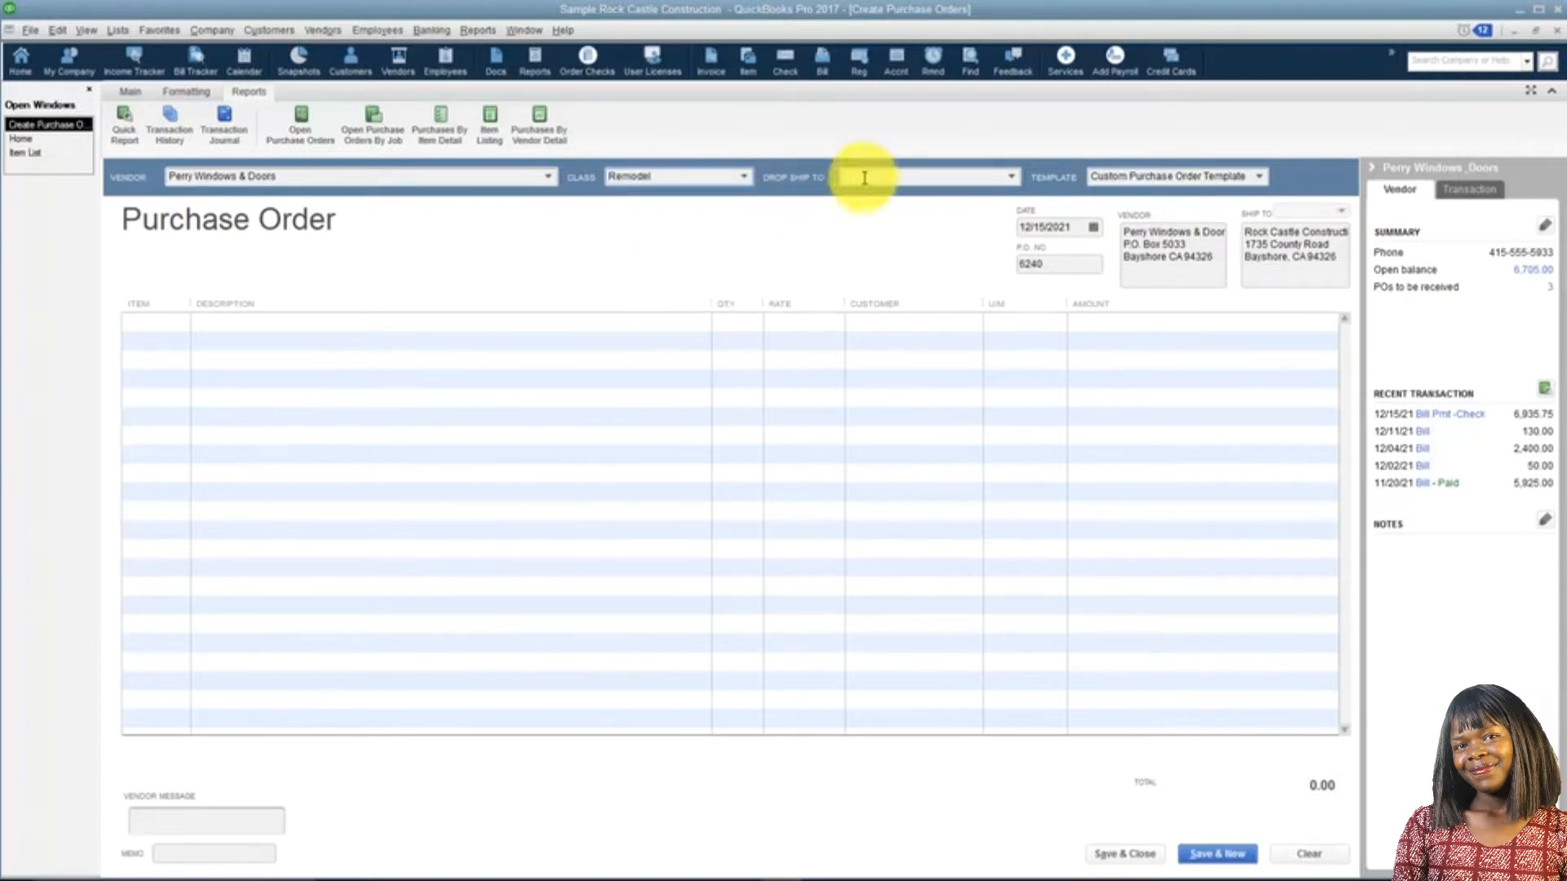
# Set the purchase order to drop ship to the customer's Sunroom job and date it 12/21/2021.
pyautogui.click(1014, 178)
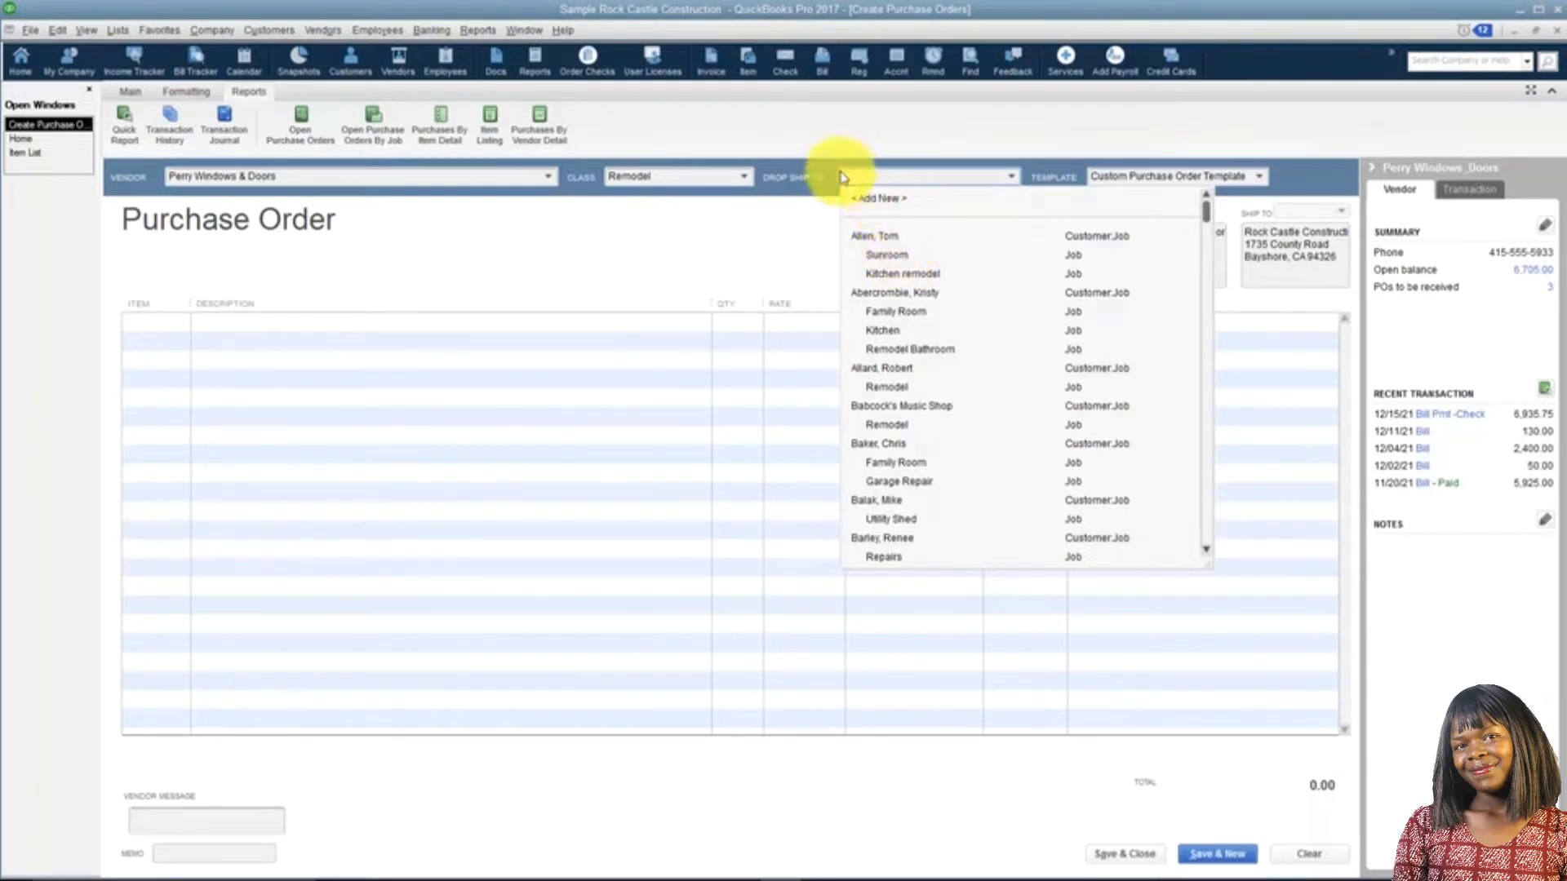
pyautogui.click(886, 255)
pyautogui.click(1093, 227)
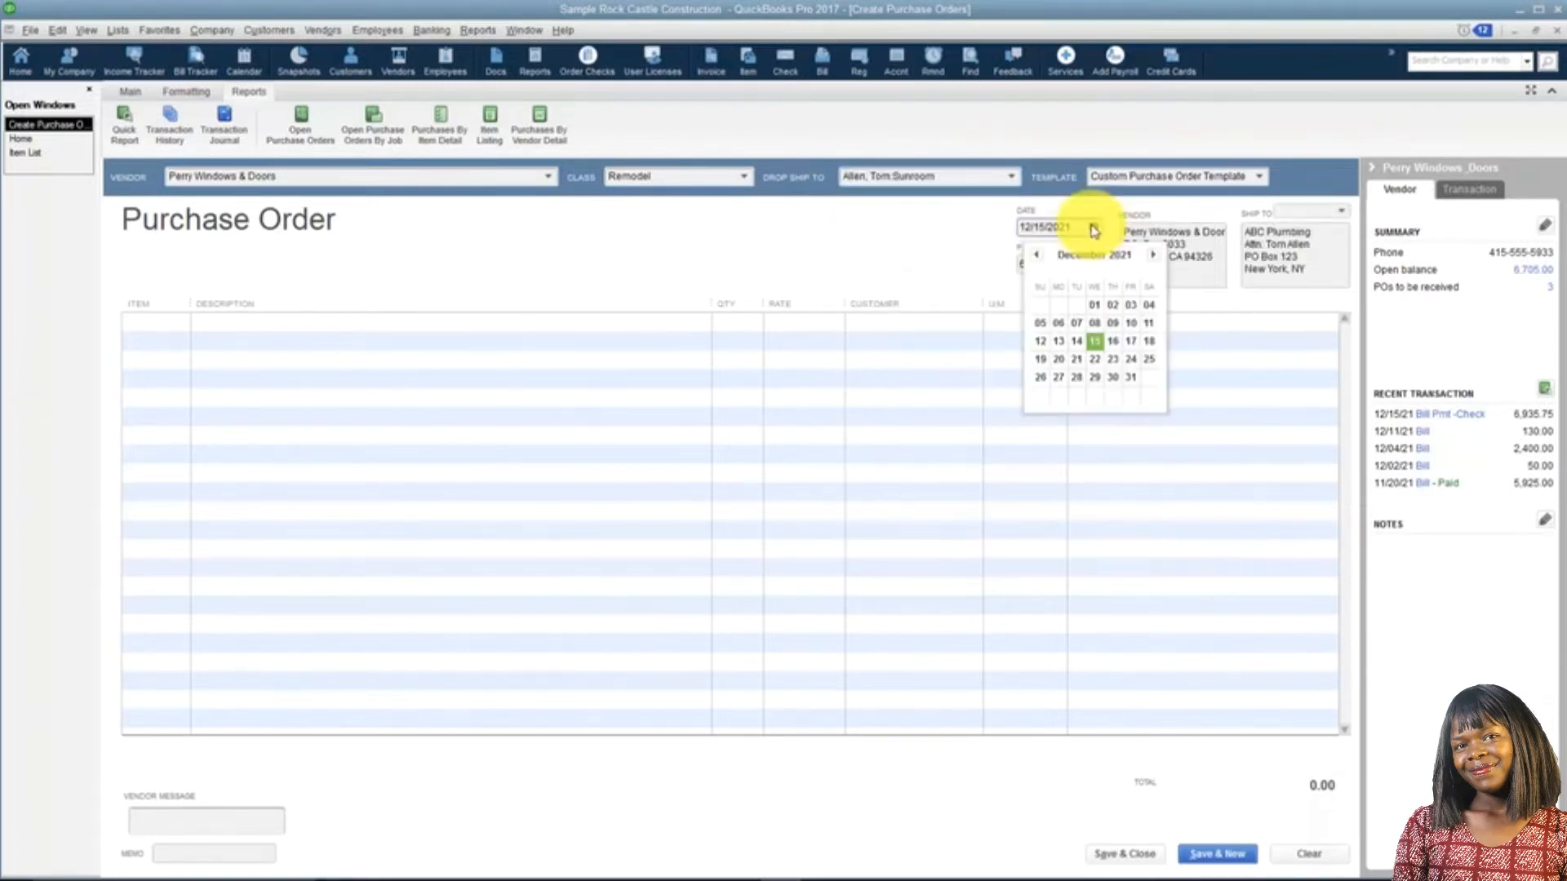
pyautogui.click(1078, 359)
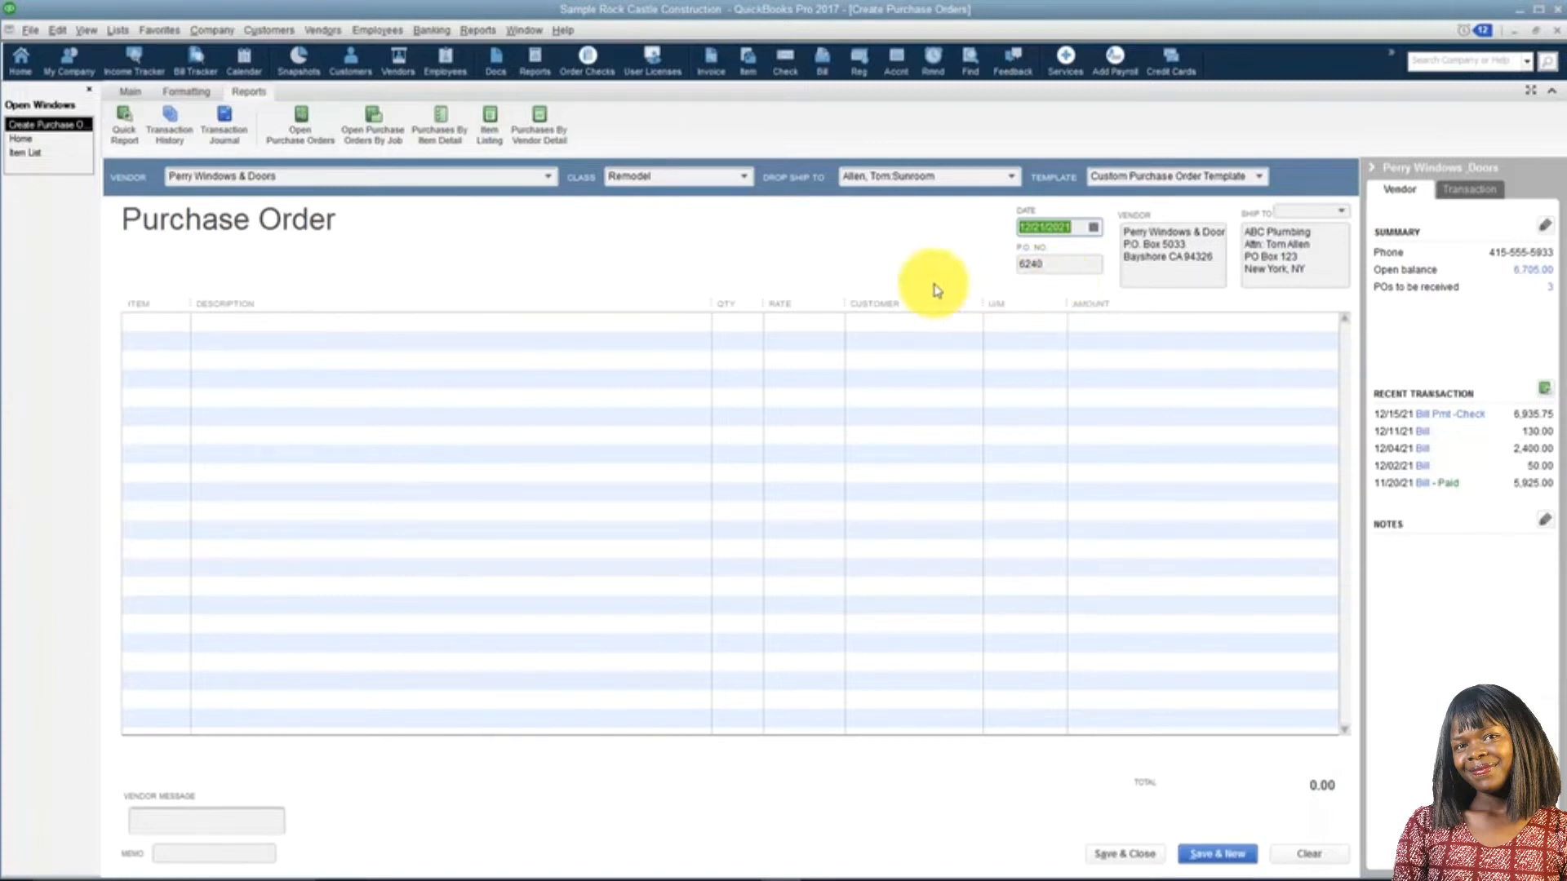
# Add a Screen Door line to the purchase order with quantity 5 and a rate of 45.00.
pyautogui.click(167, 320)
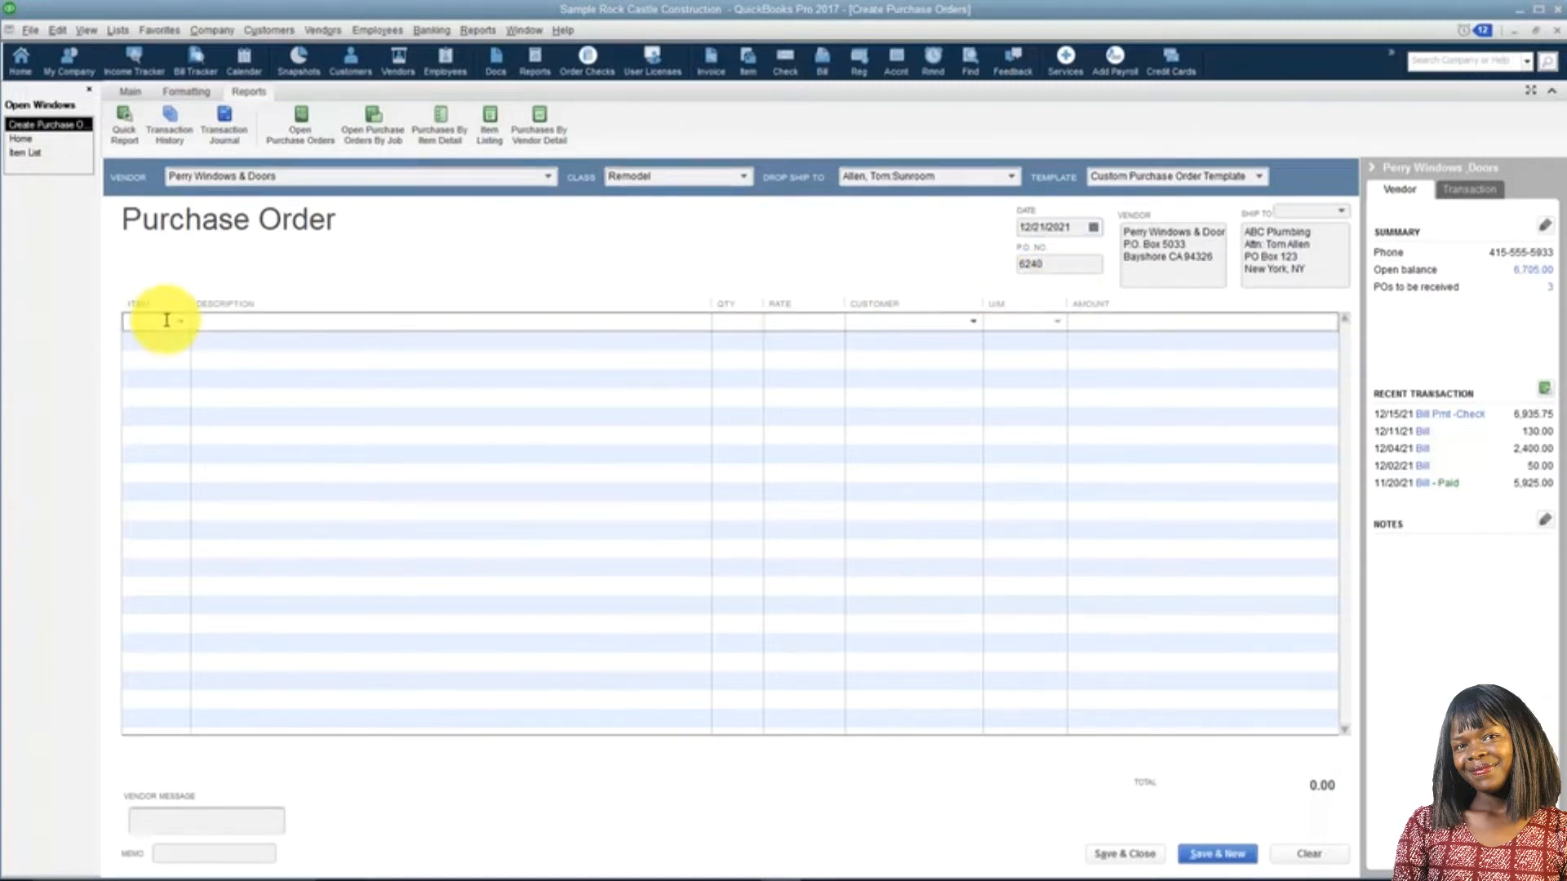
pyautogui.write('Wood Door')
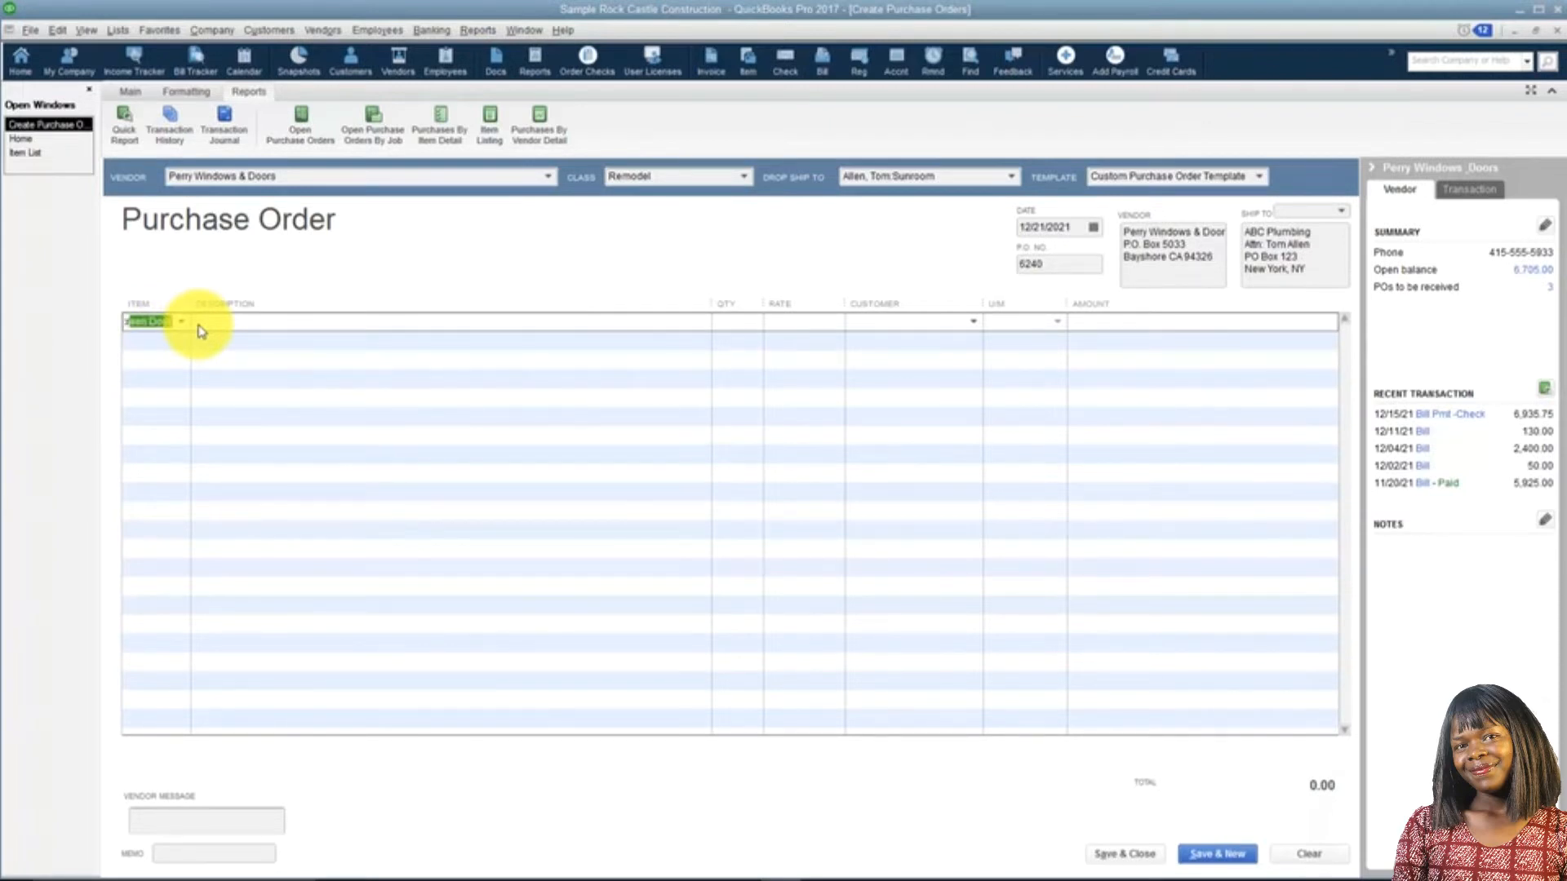
pyautogui.press('Tab')
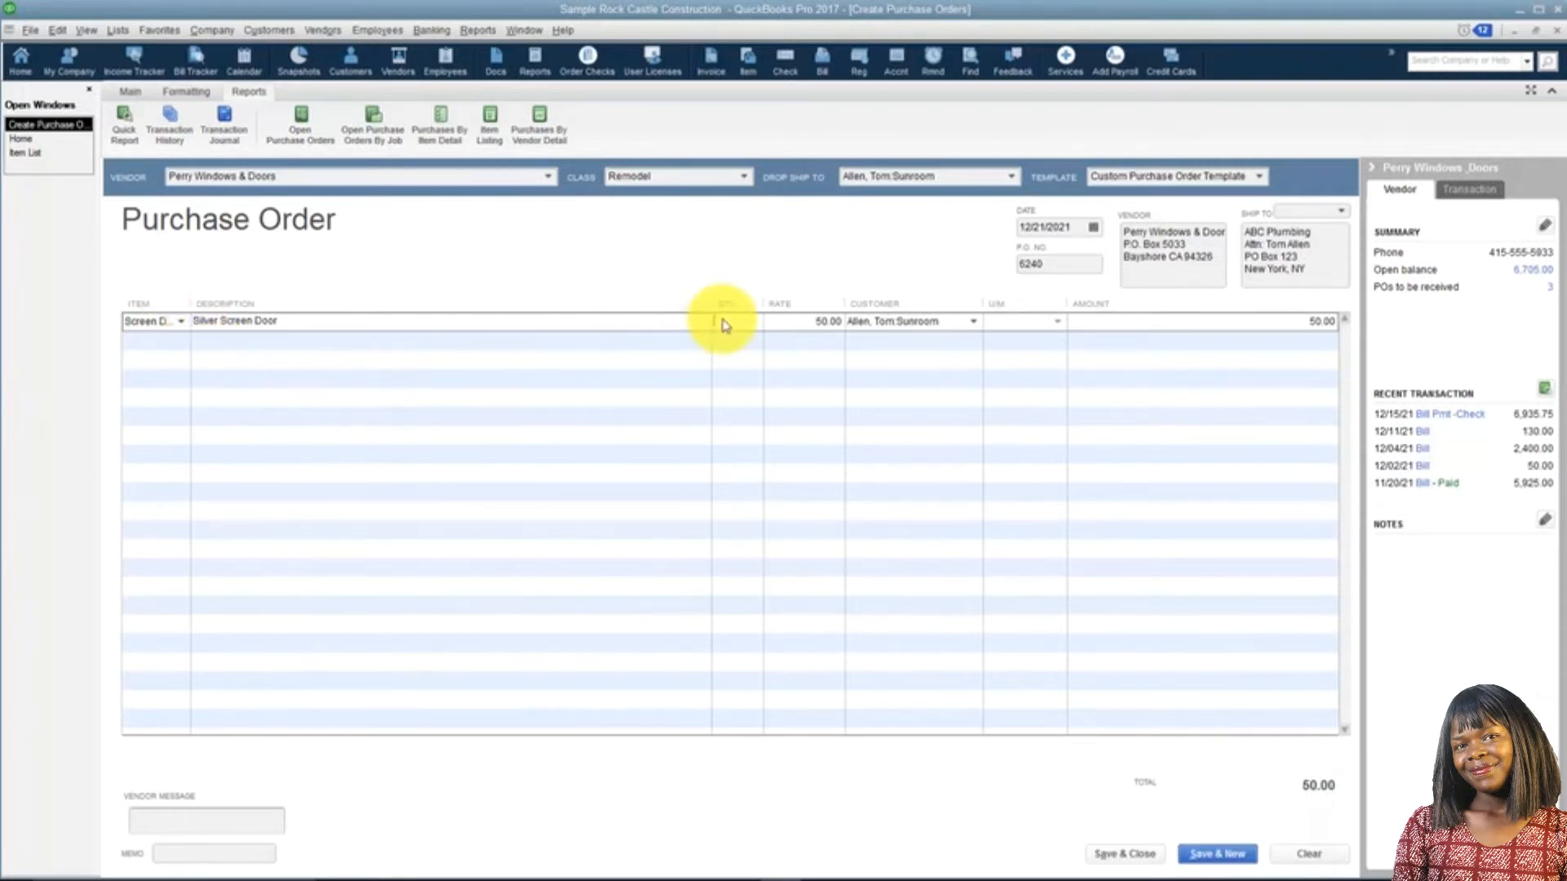
pyautogui.click(722, 325)
pyautogui.write('5')
pyautogui.press('Tab')
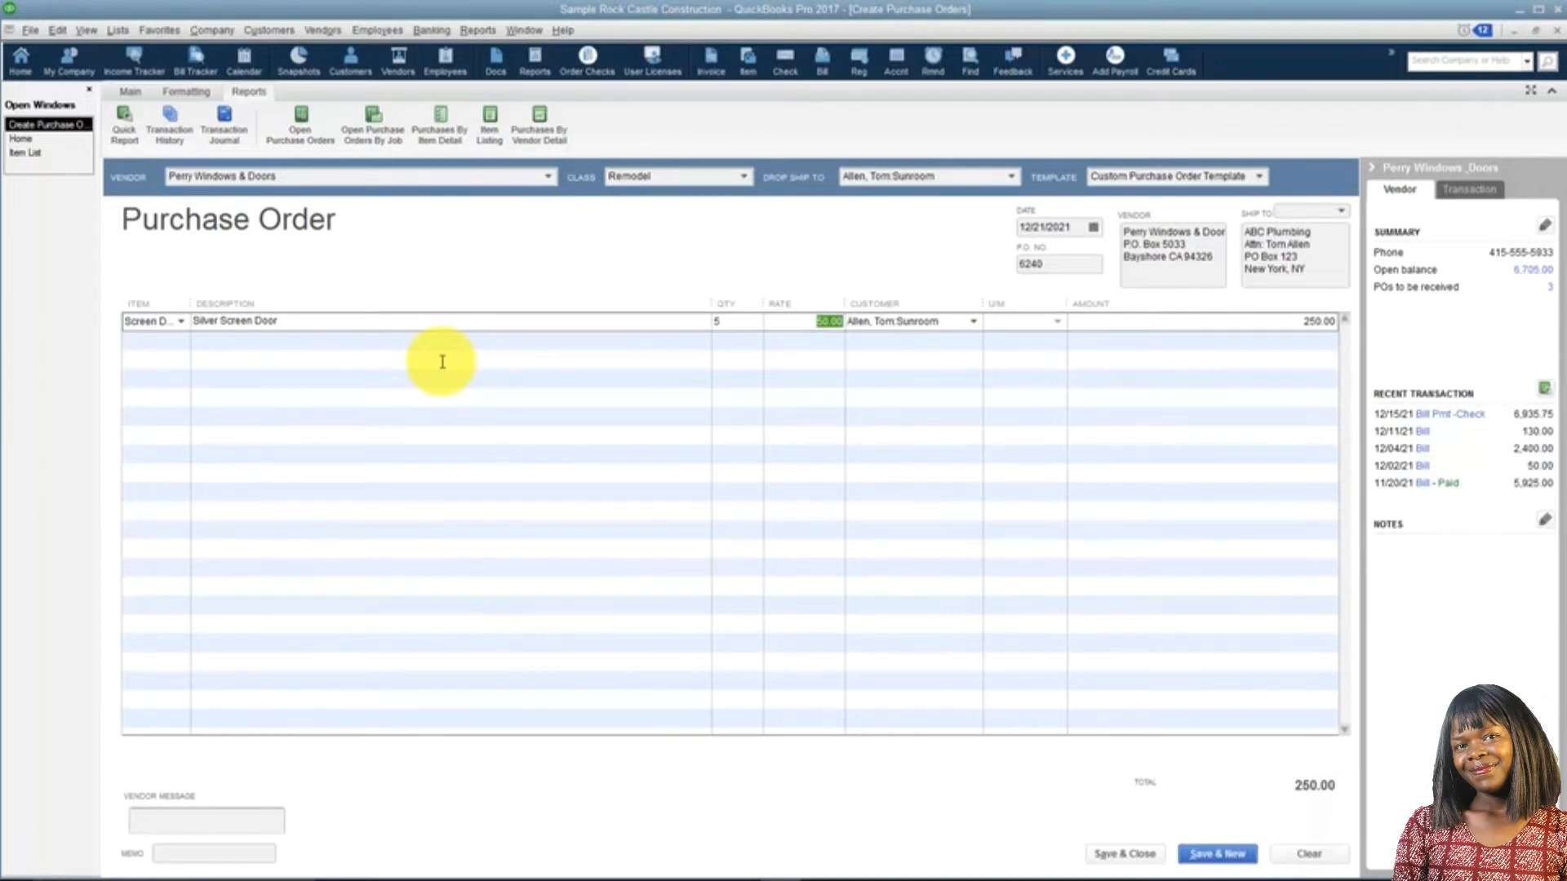
pyautogui.write('45.00')
pyautogui.press('Tab')
pyautogui.press('Tab')
pyautogui.press('Tab')
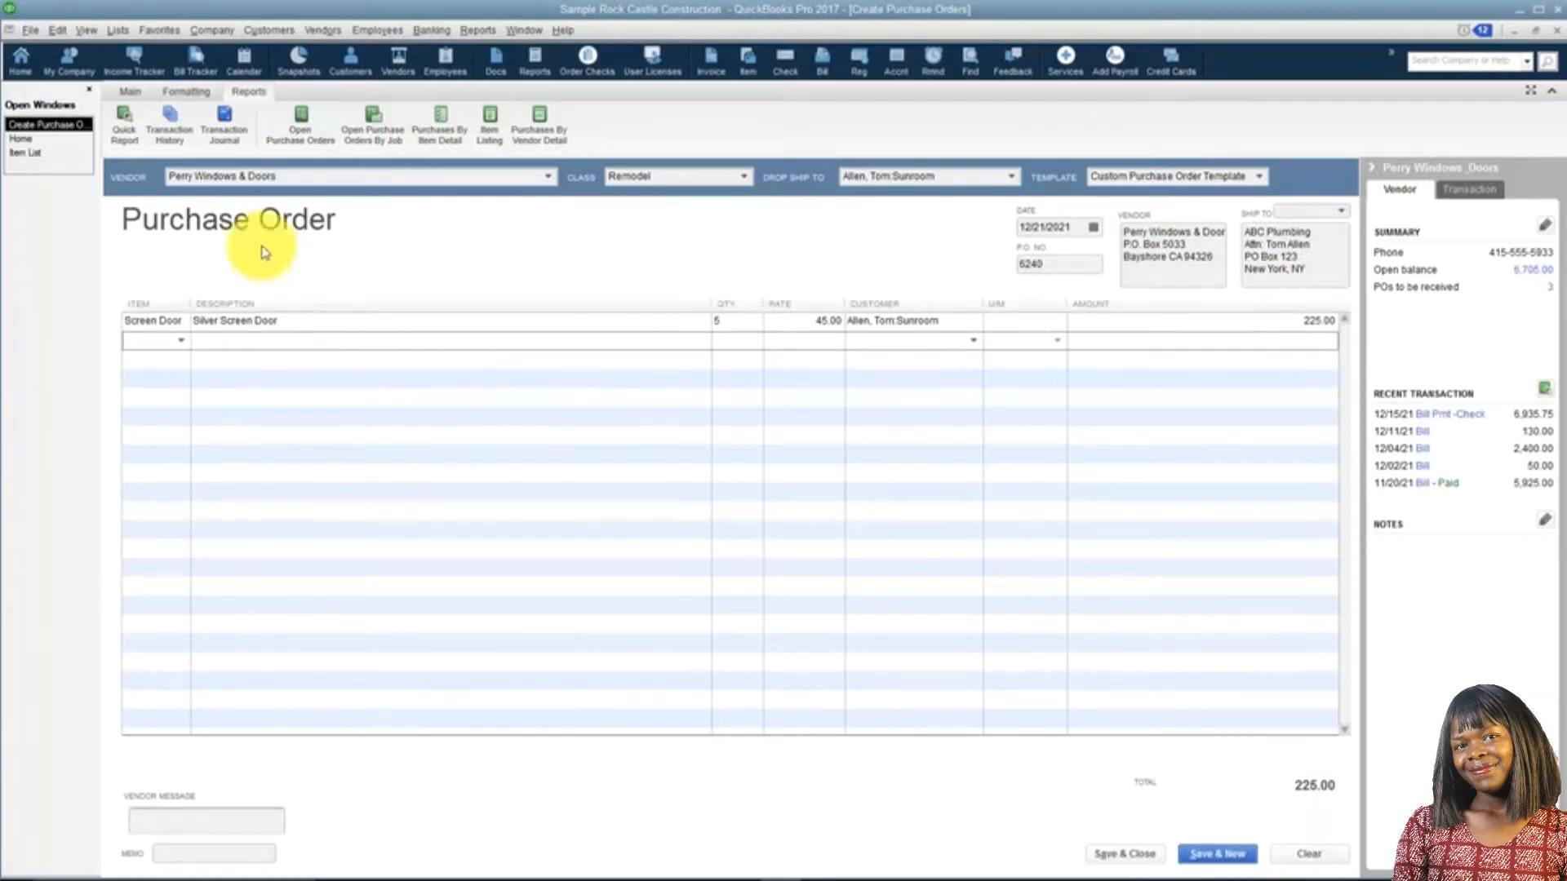
pyautogui.click(124, 92)
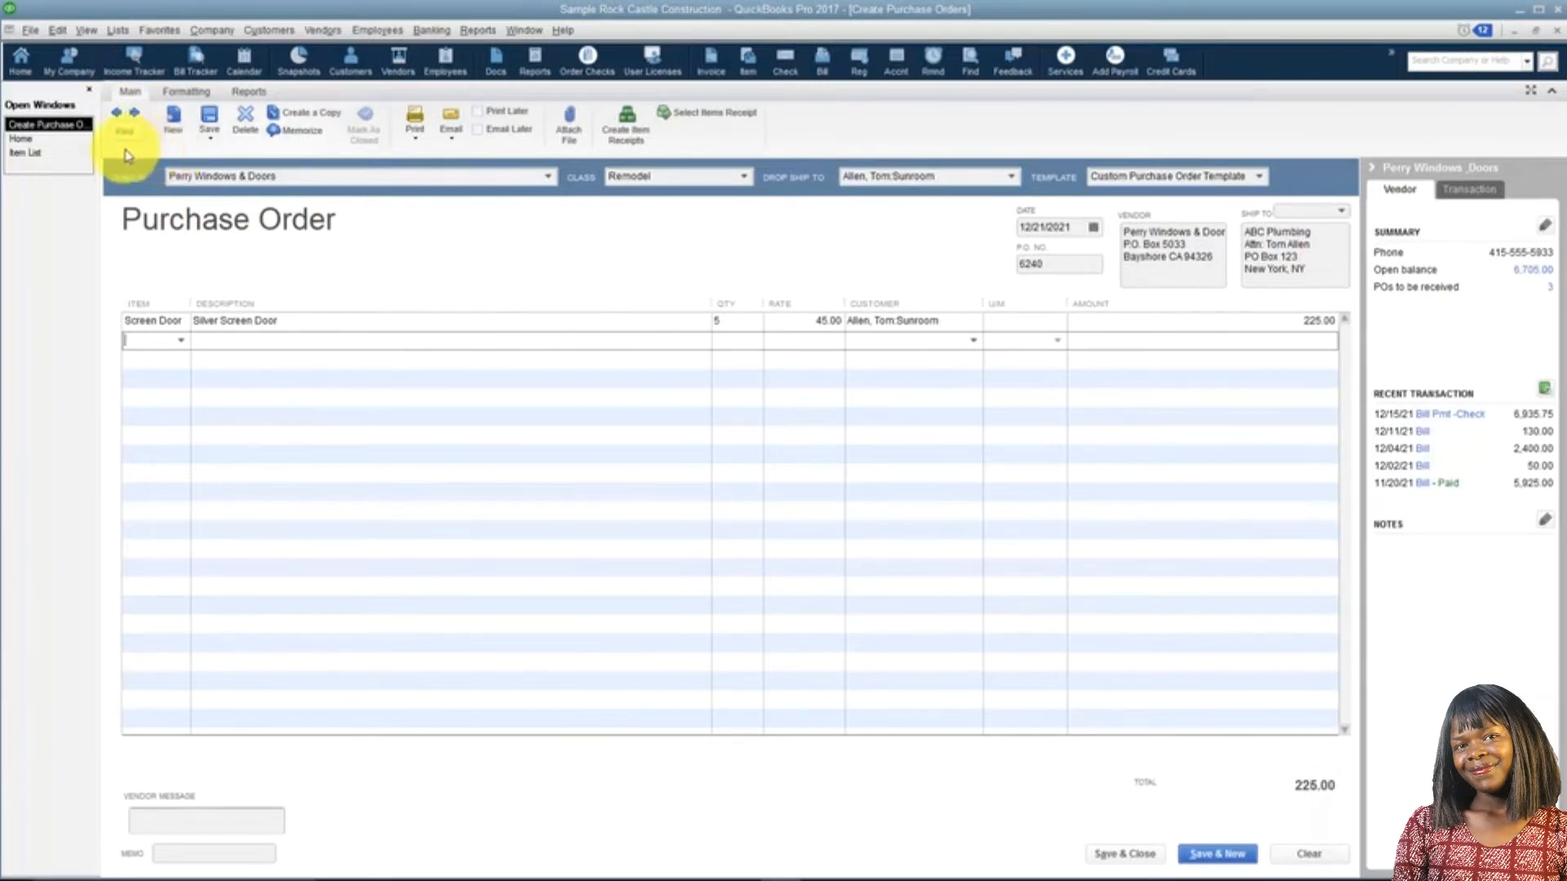
pyautogui.click(214, 143)
pyautogui.click(213, 143)
pyautogui.click(213, 144)
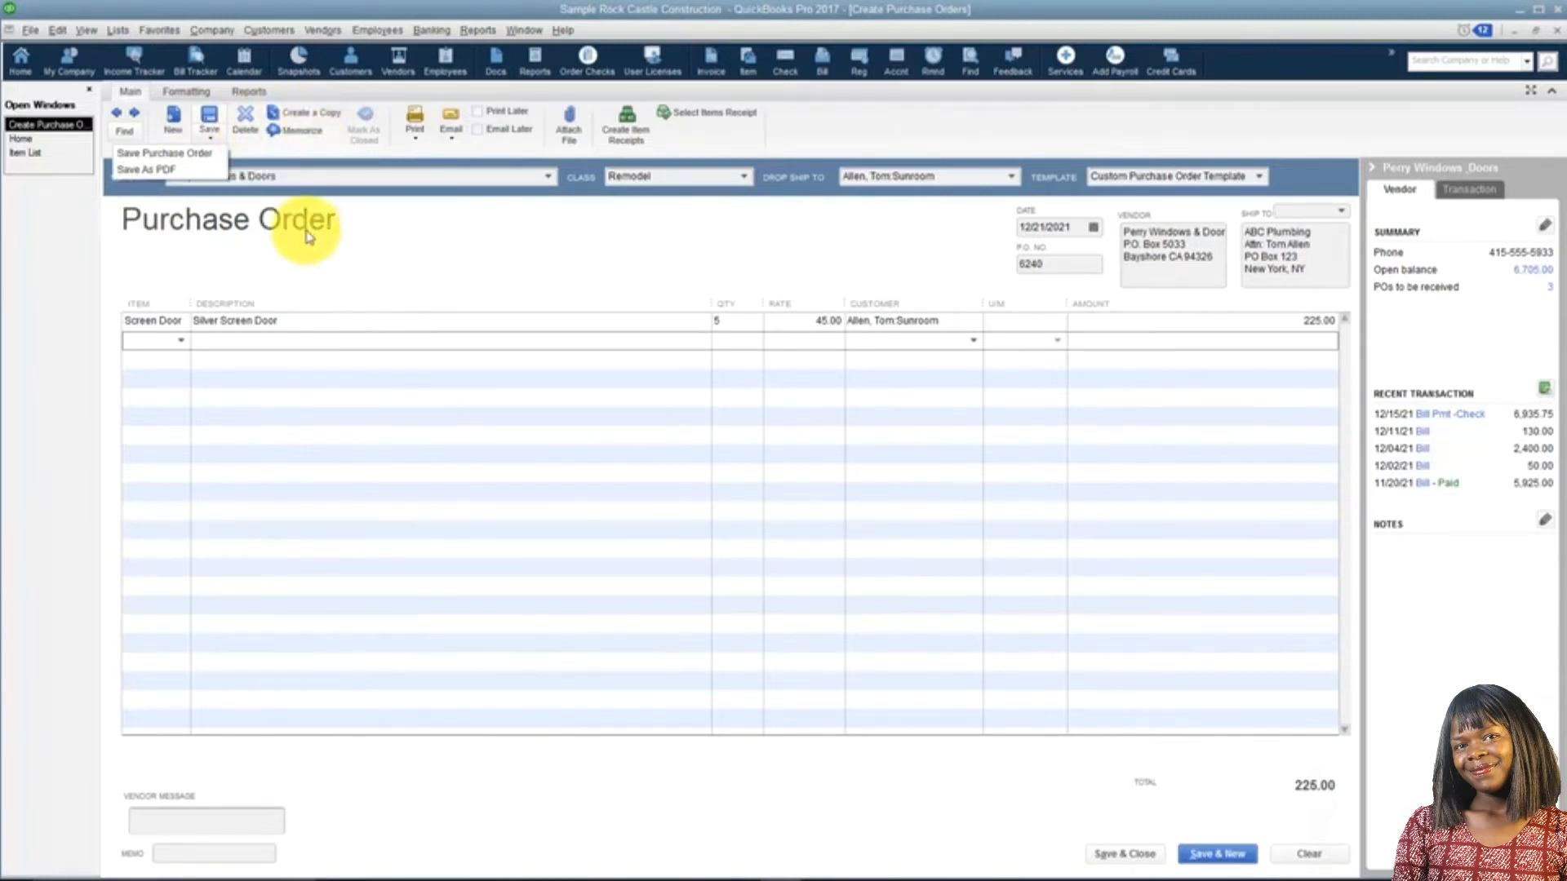
pyautogui.click(309, 235)
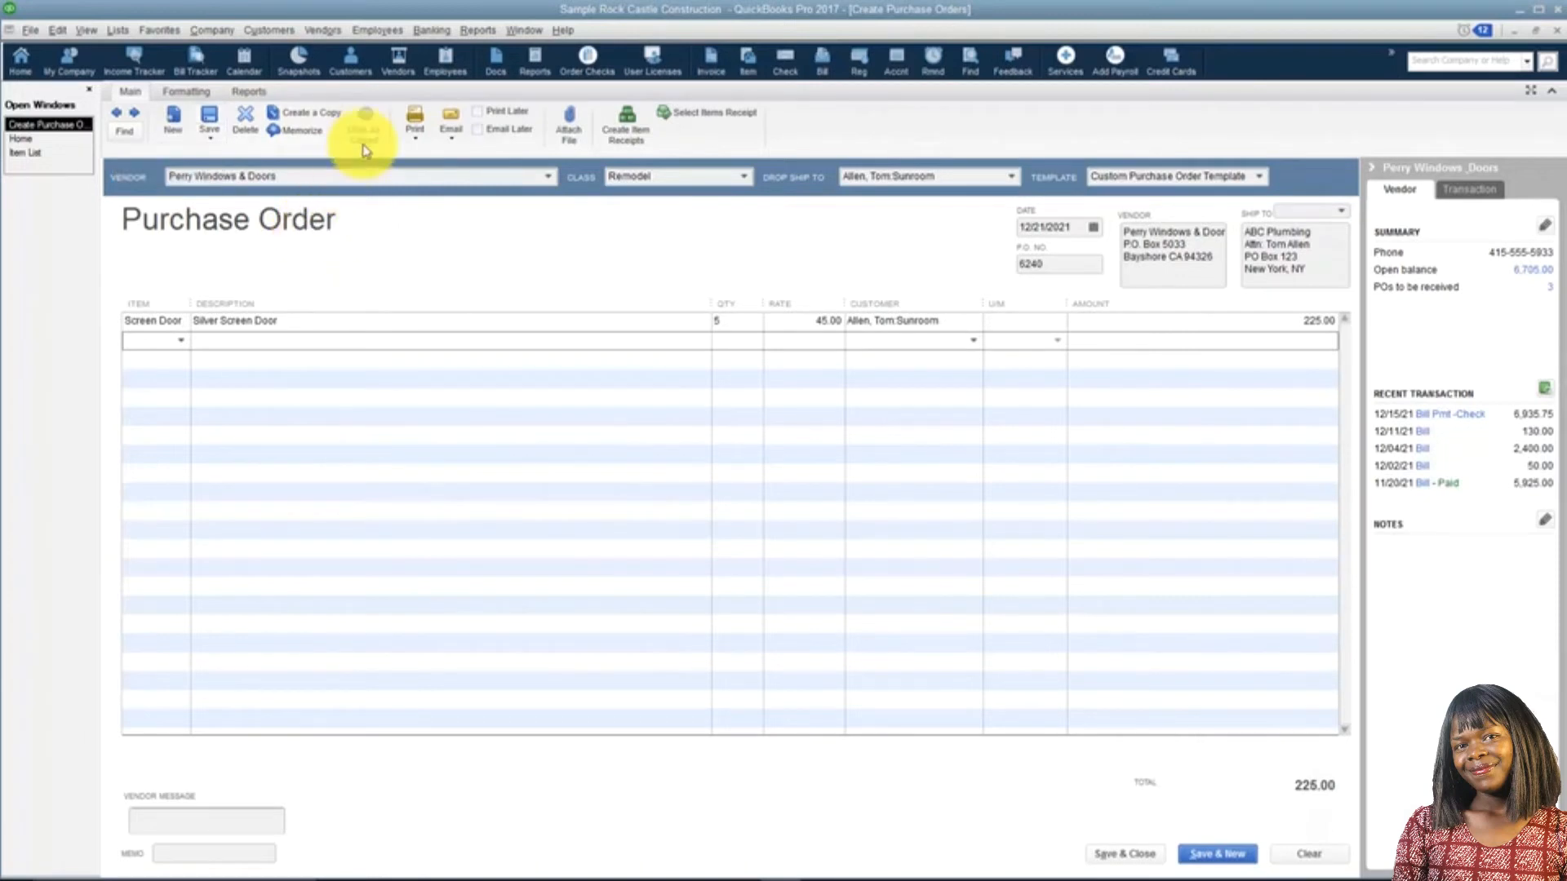
# Preview the purchase order's printout and close the preview.
pyautogui.click(415, 131)
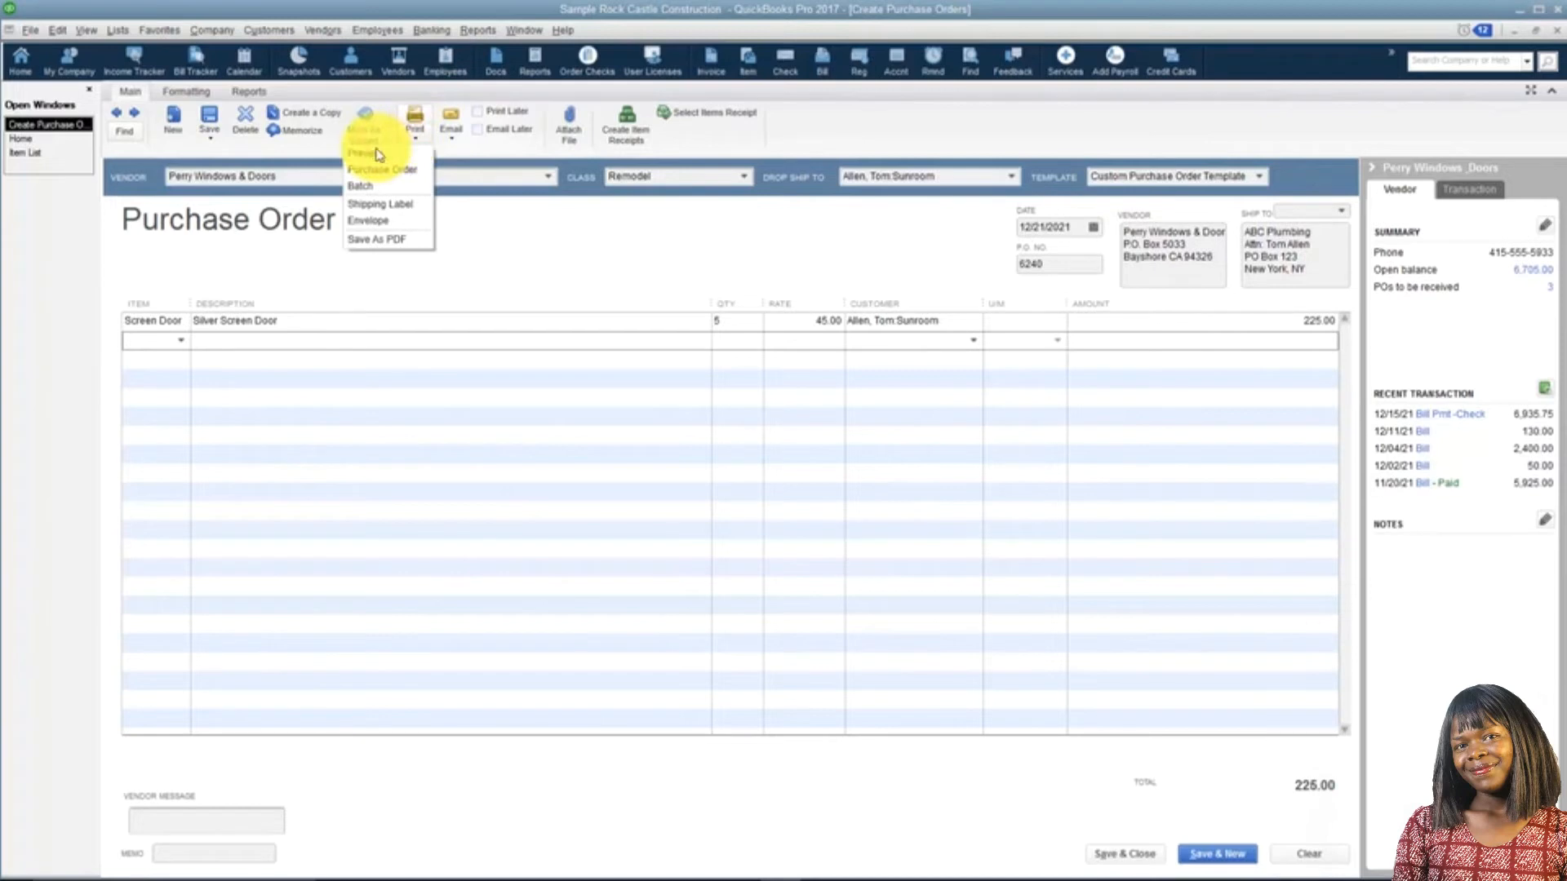
pyautogui.click(380, 155)
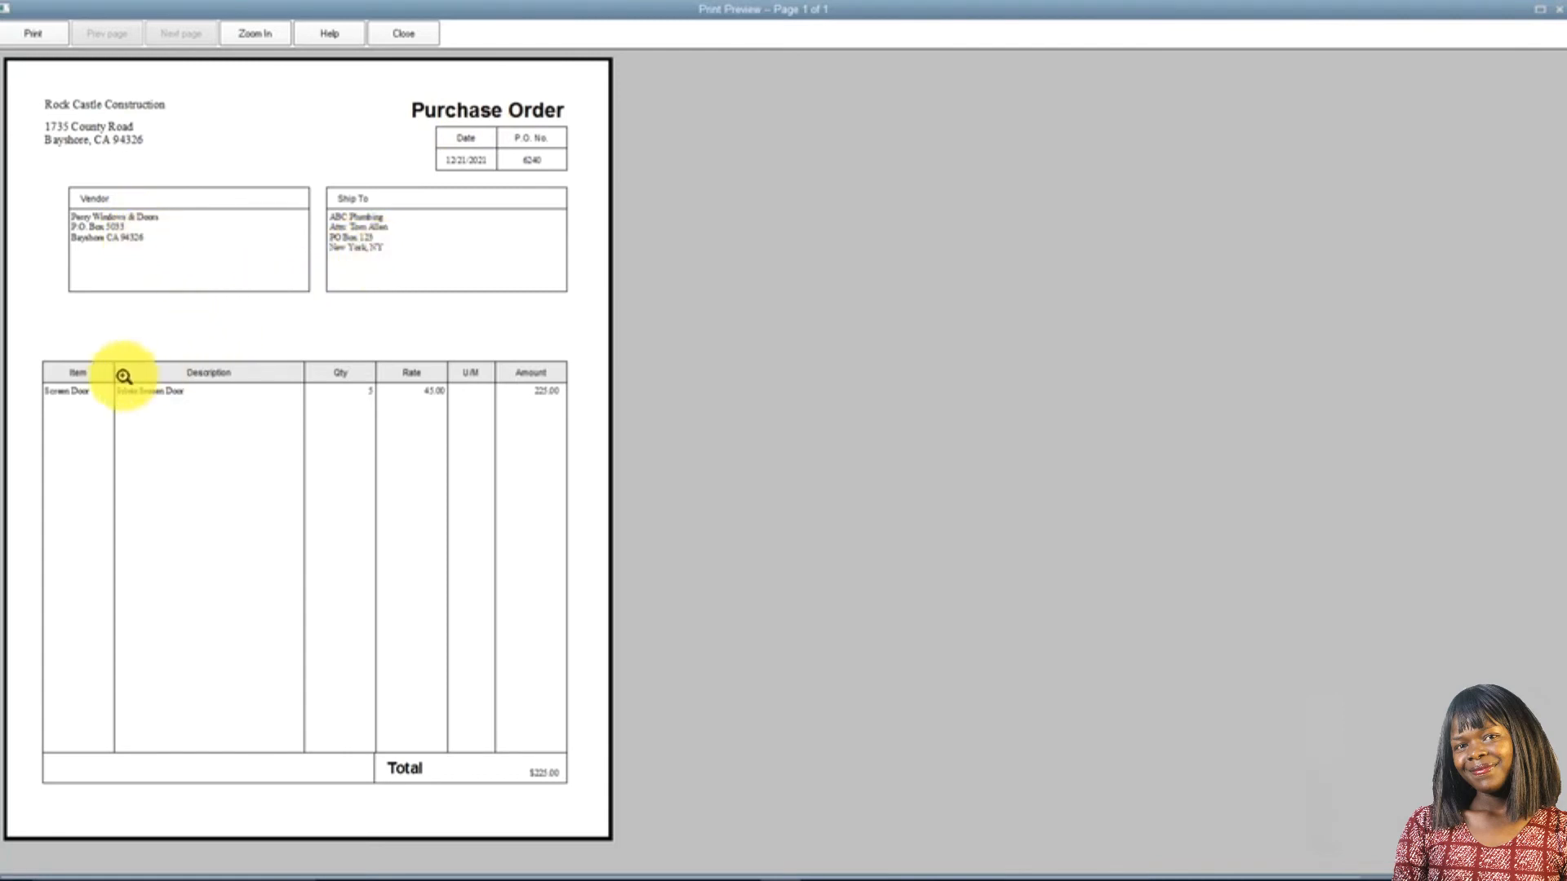
pyautogui.click(390, 49)
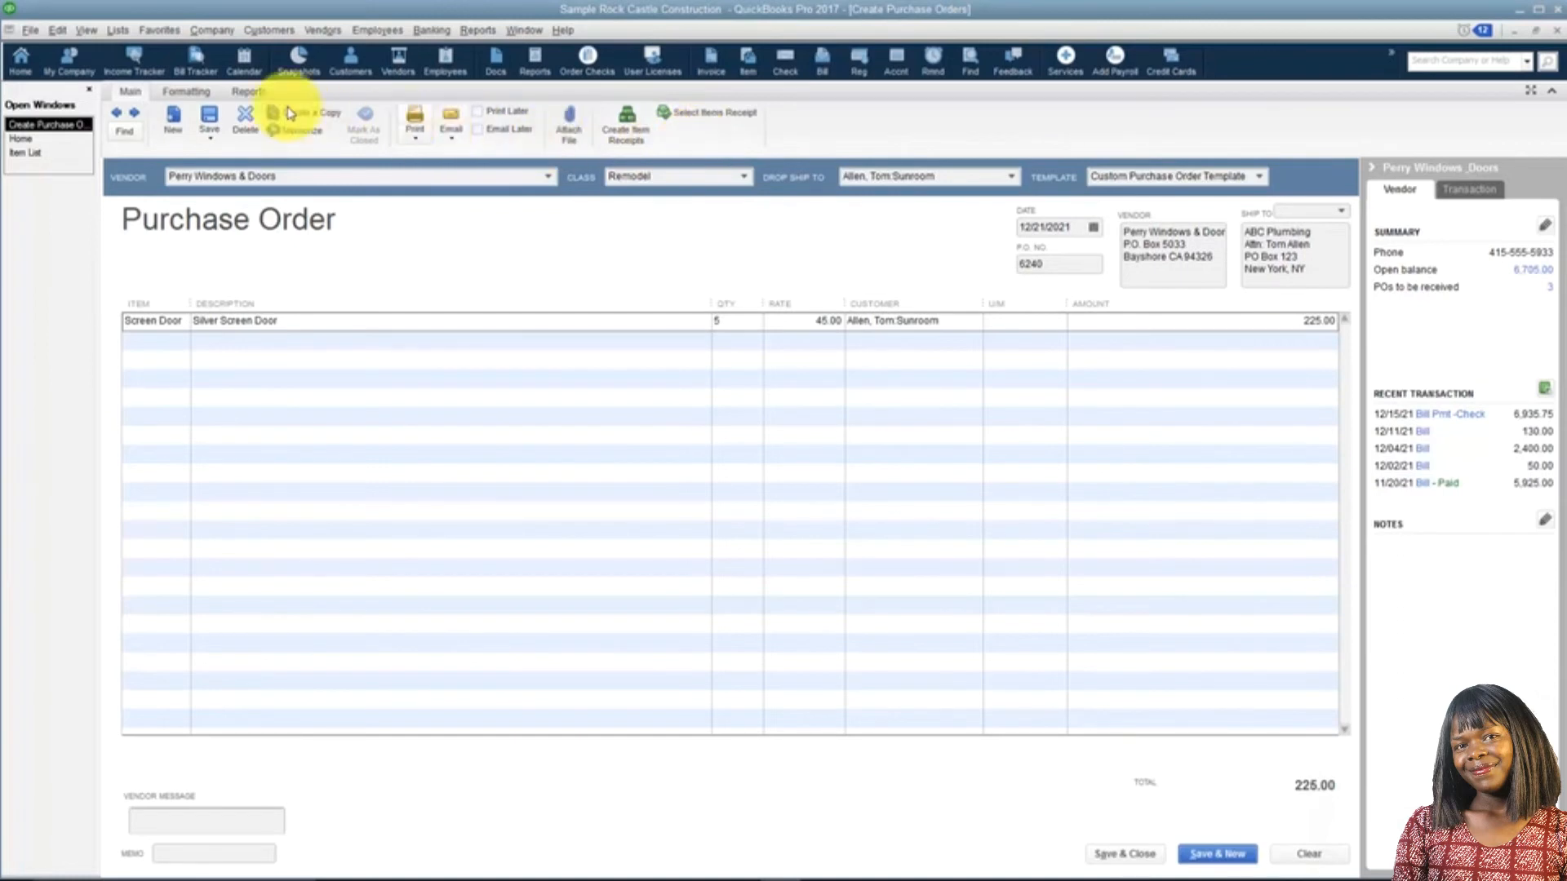
pyautogui.click(201, 96)
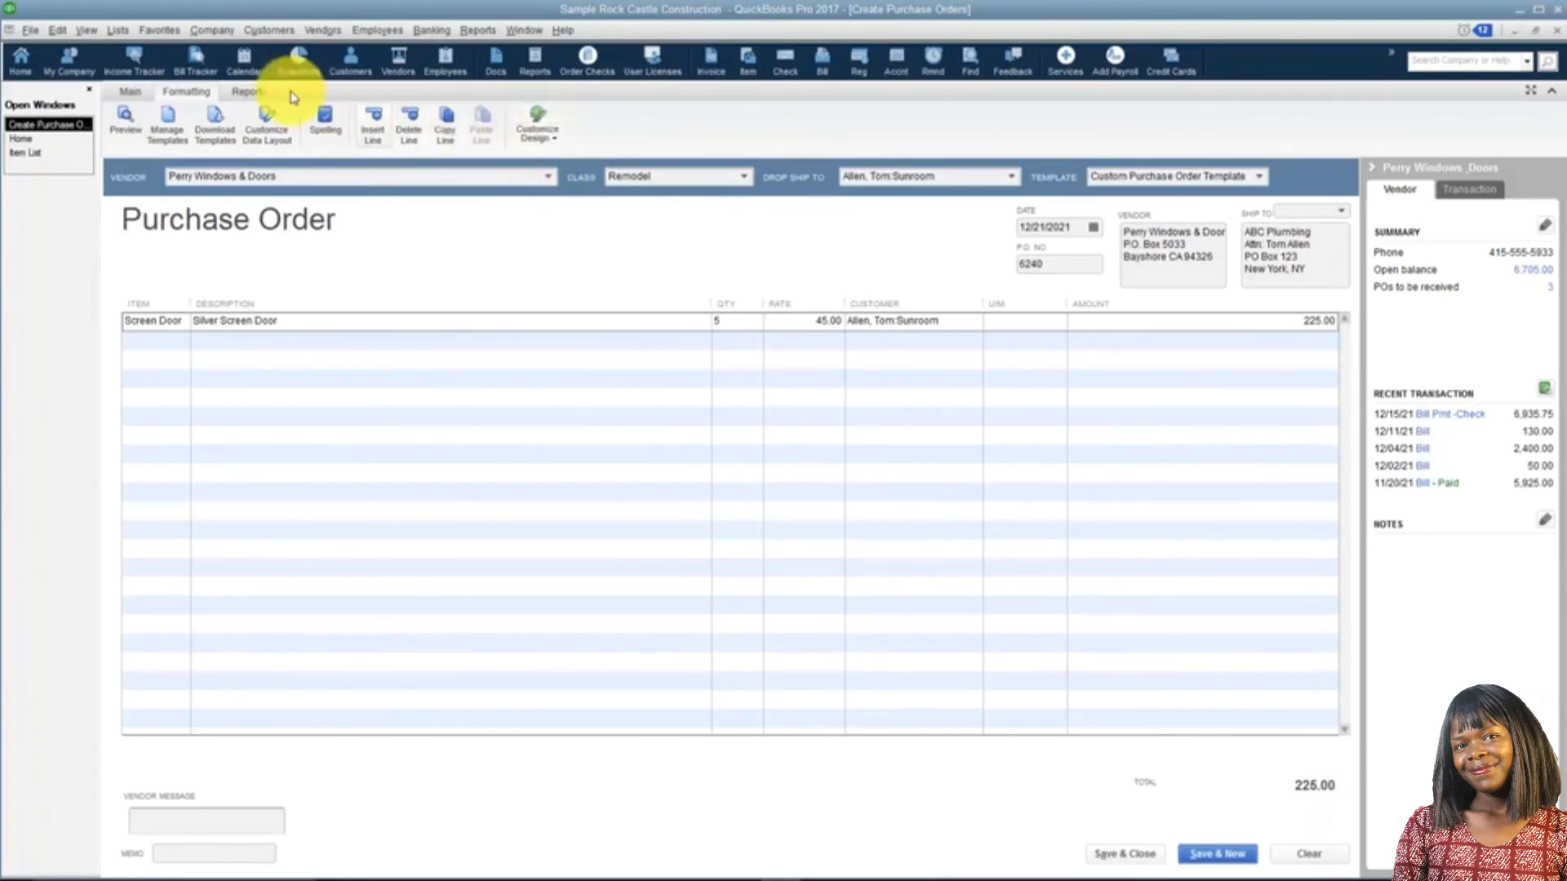
pyautogui.click(251, 94)
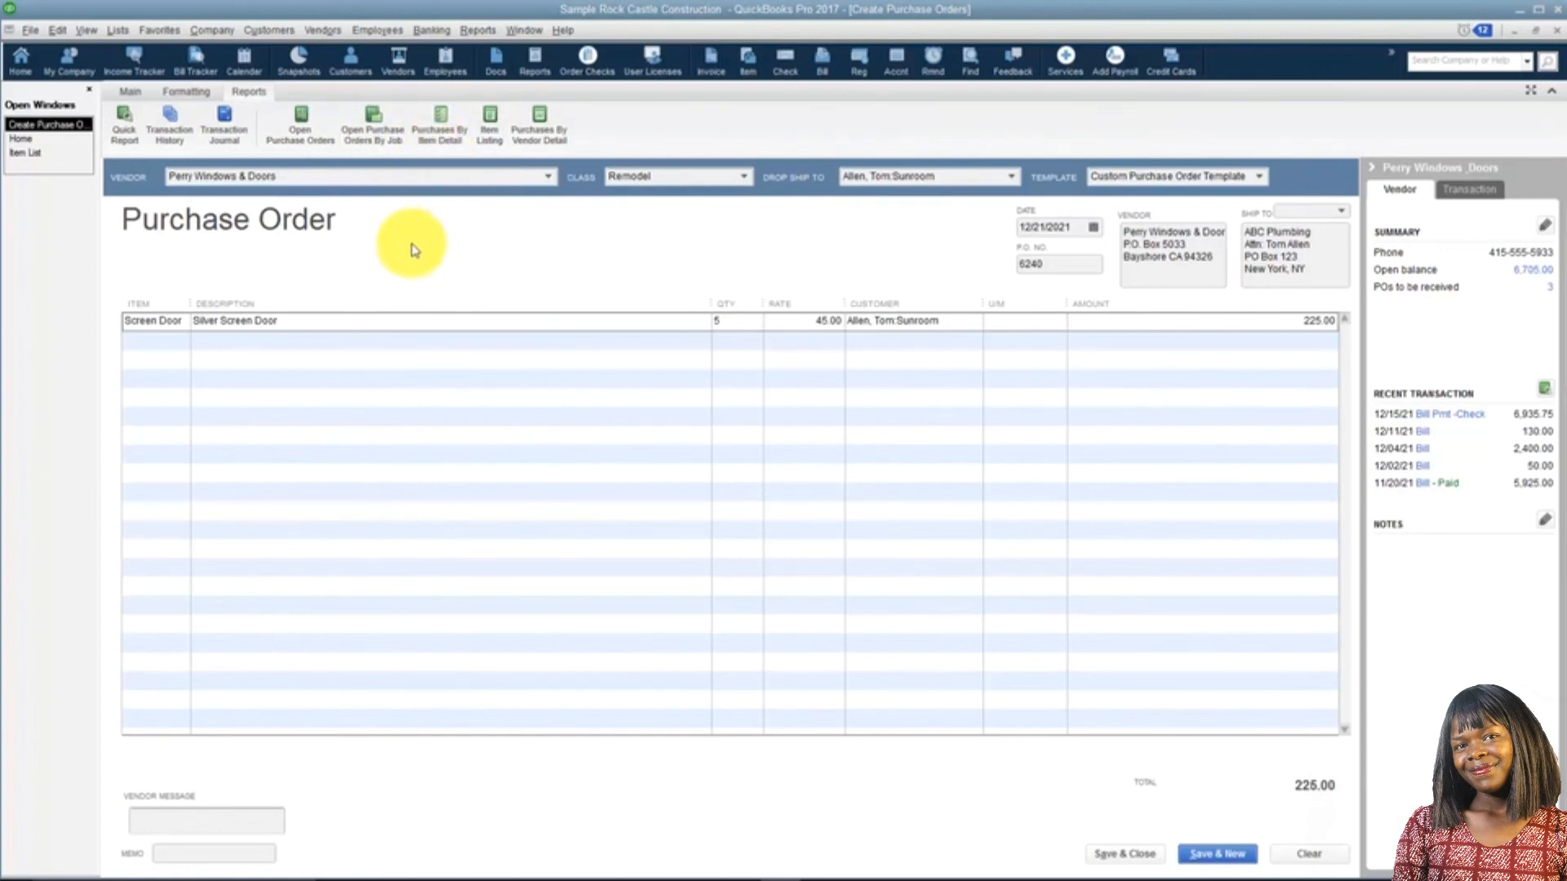
# Save and close the Perry Windows & Doors purchase order.
pyautogui.click(1123, 855)
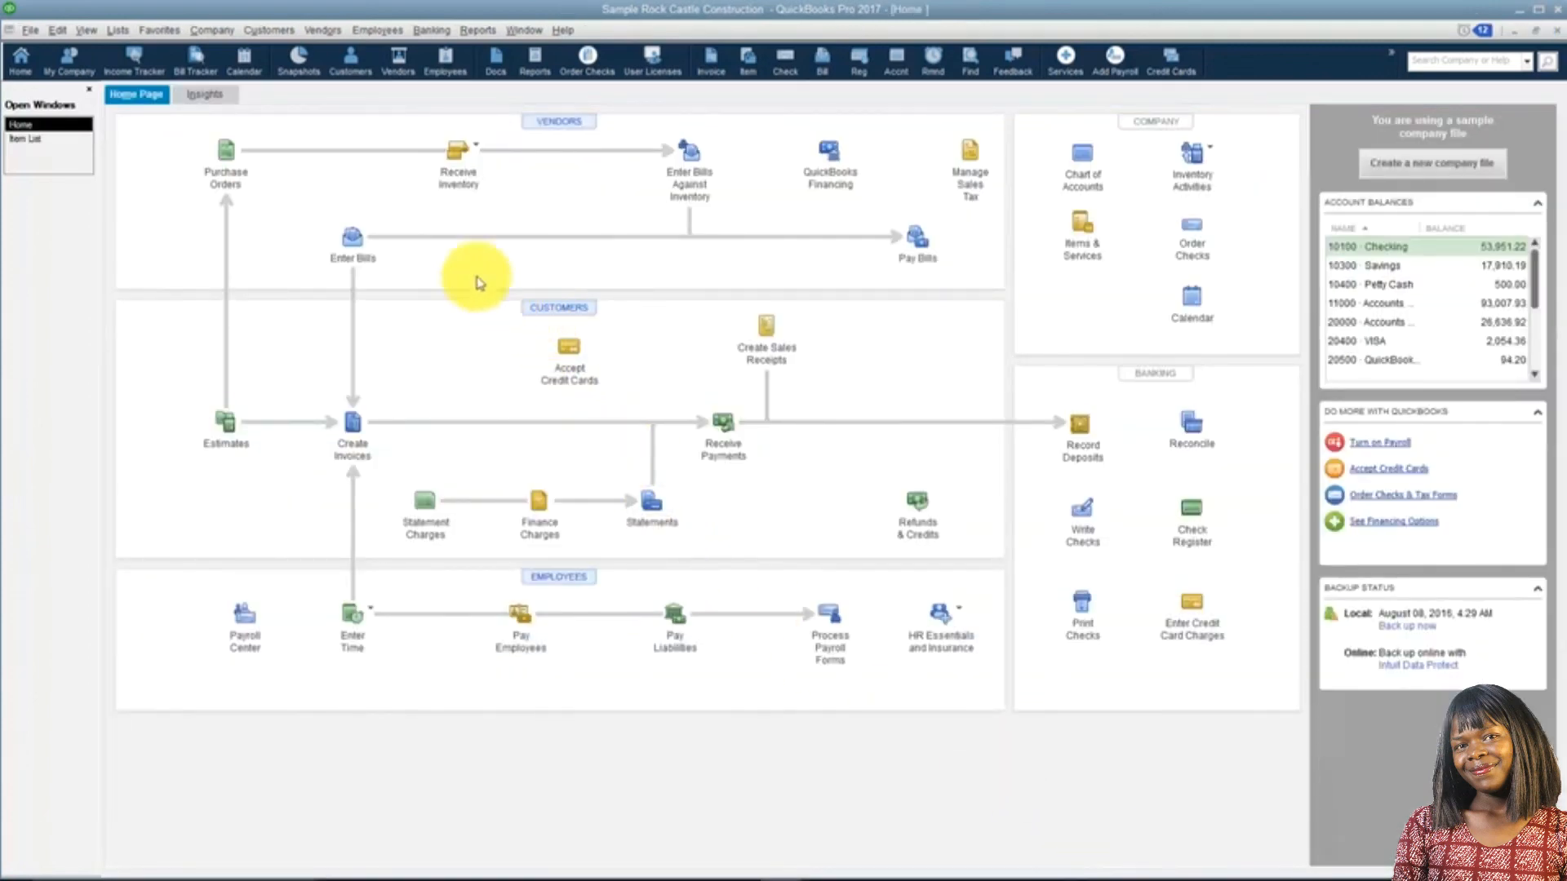